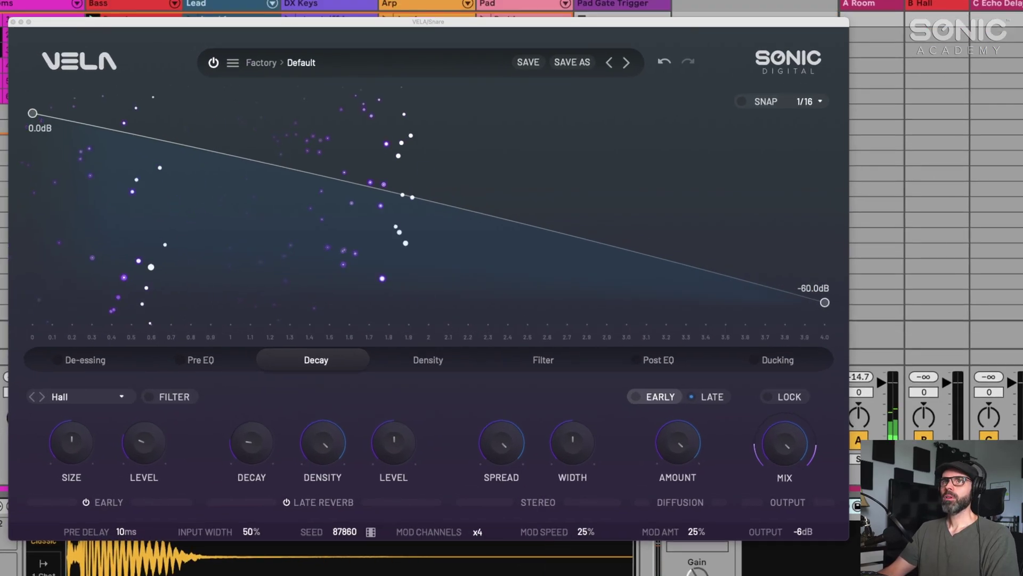
Open the factory preset browser and sort the presets by decay time
{"action": "left_click", "coordinate": [232, 63]}
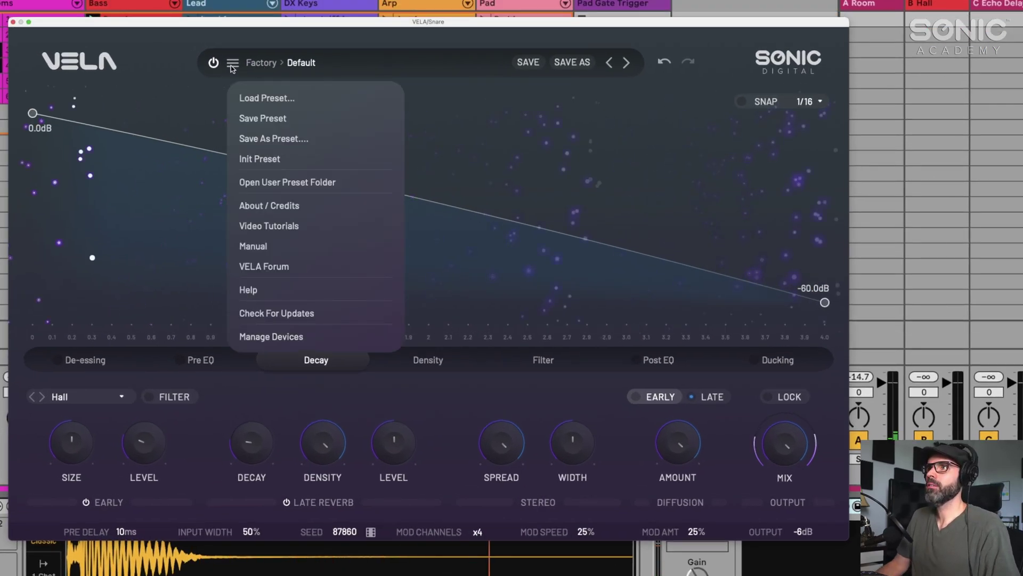
{"action": "left_click", "coordinate": [274, 64]}
{"action": "left_click", "coordinate": [285, 63]}
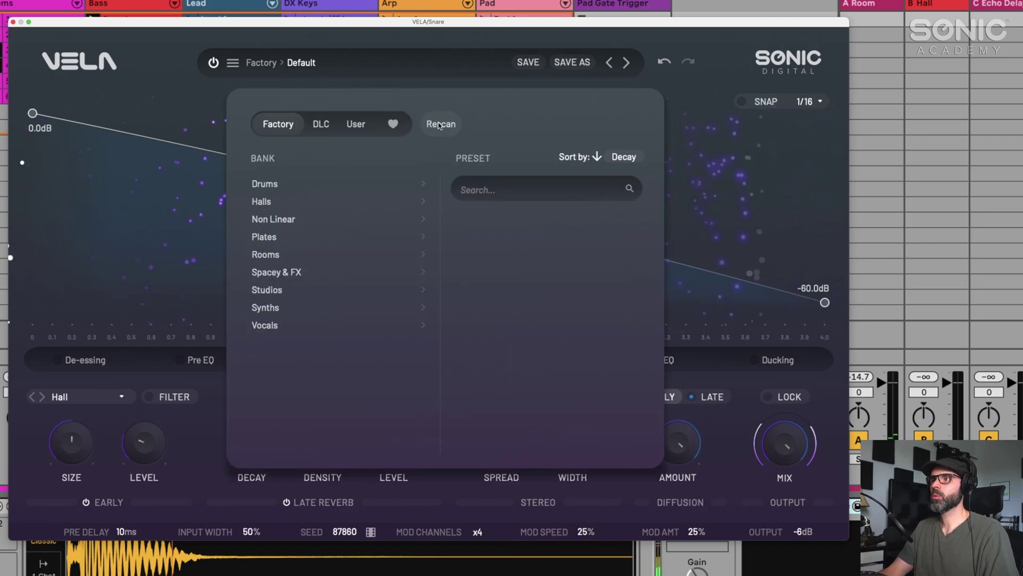
{"action": "left_click", "coordinate": [619, 157]}
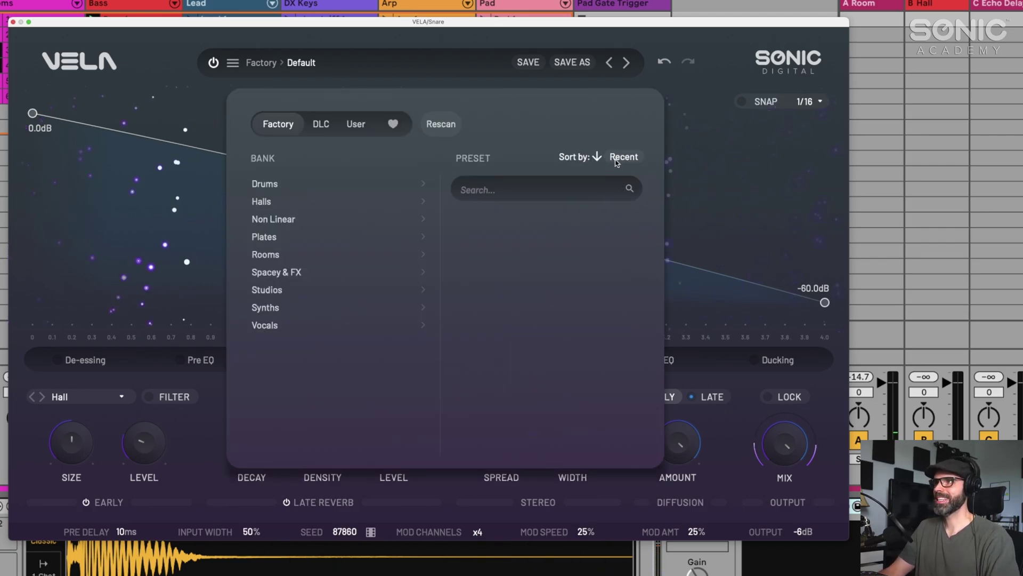
{"action": "left_click", "coordinate": [631, 160]}
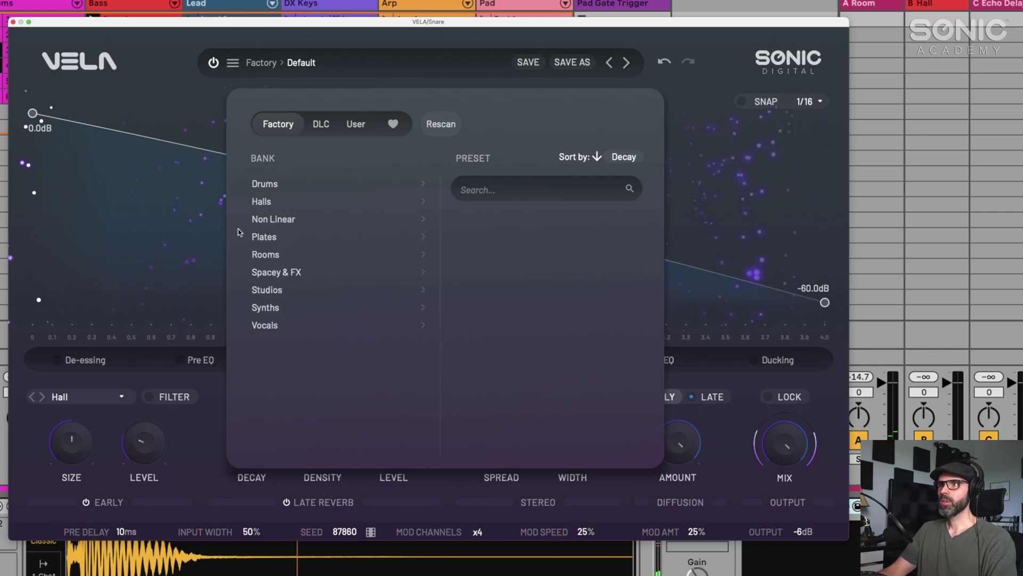
Load the VSS3 Cathedral preset from the factory Halls bank and return to the main reverb view
{"action": "left_click", "coordinate": [269, 203]}
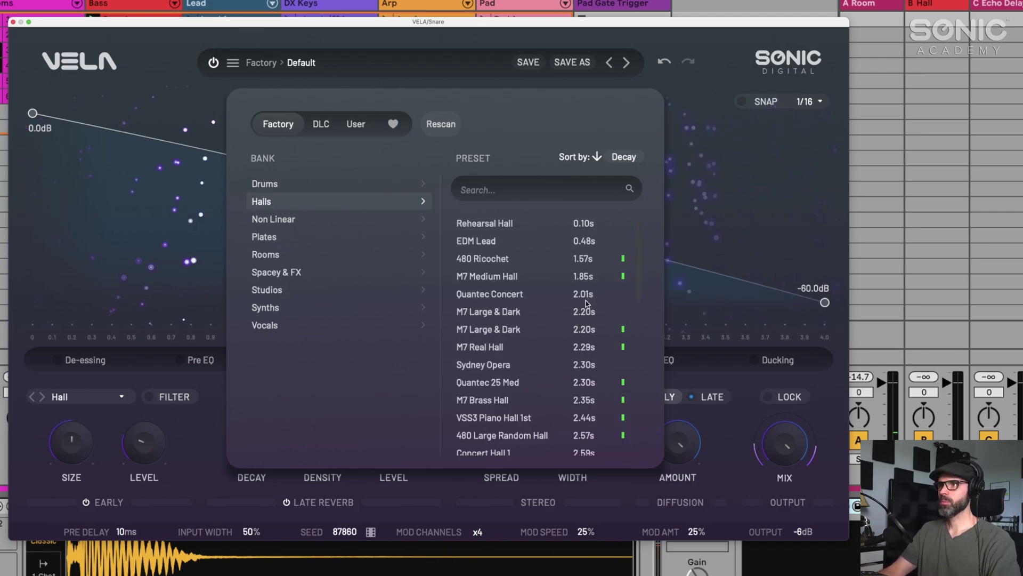
{"action": "scroll", "coordinate": [535, 368], "scroll_direction": "down", "scroll_amount": 3}
{"action": "scroll", "coordinate": [537, 364], "scroll_direction": "down", "scroll_amount": 10}
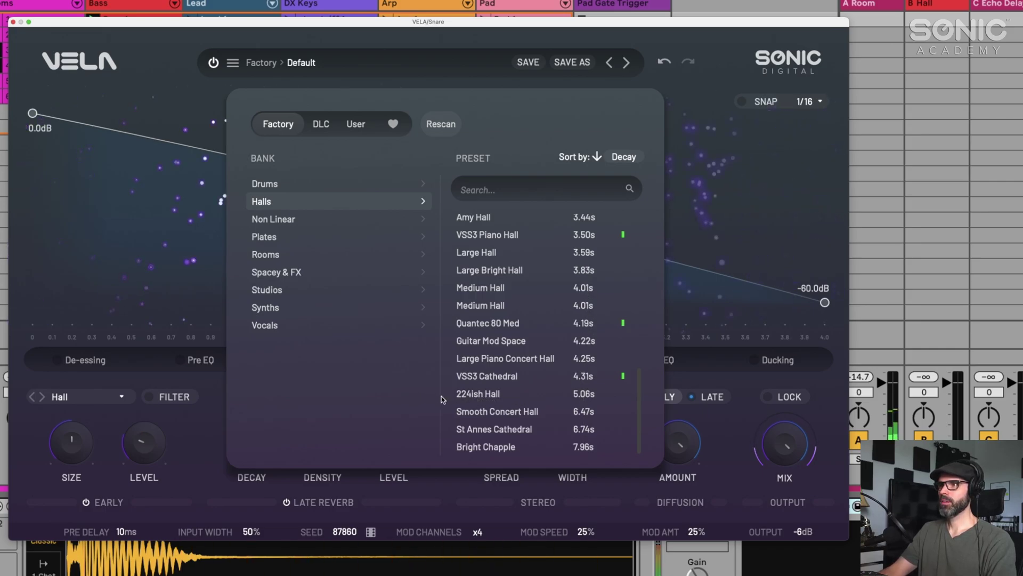
{"action": "left_click", "coordinate": [483, 377]}
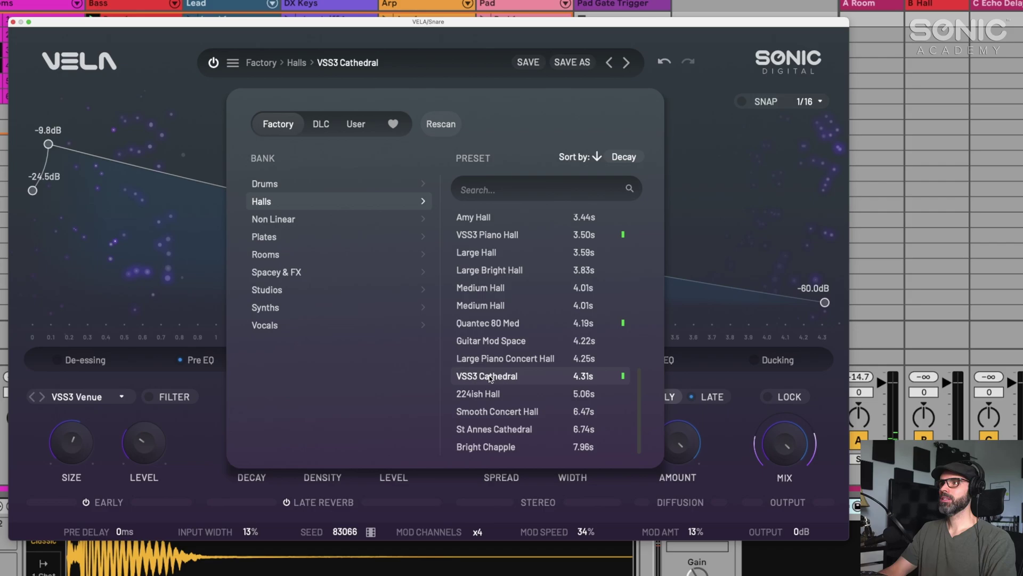
{"action": "double_click", "coordinate": [525, 377]}
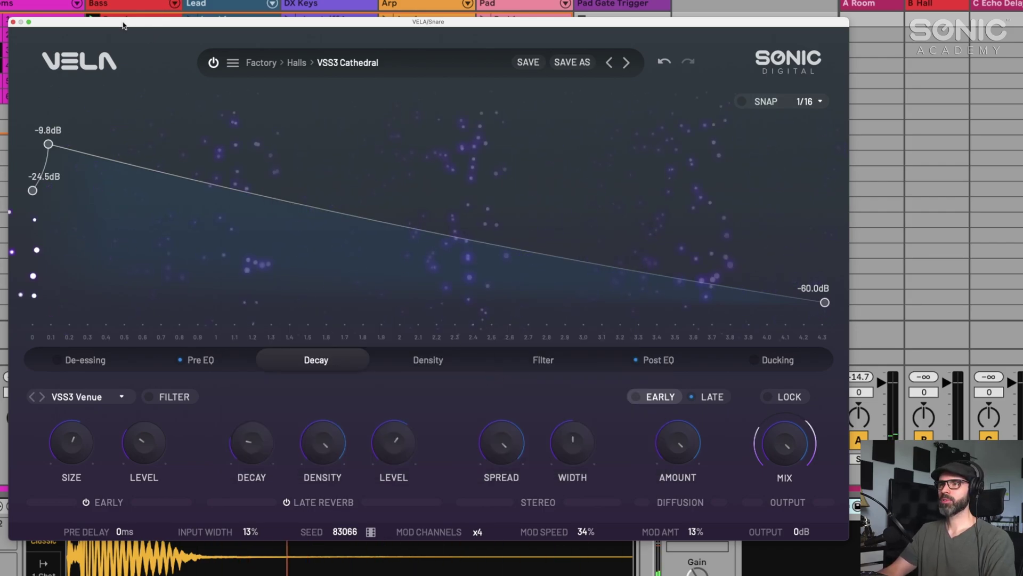
{"action": "left_click_drag", "start_coordinate": [155, 27], "coordinate": [181, 20]}
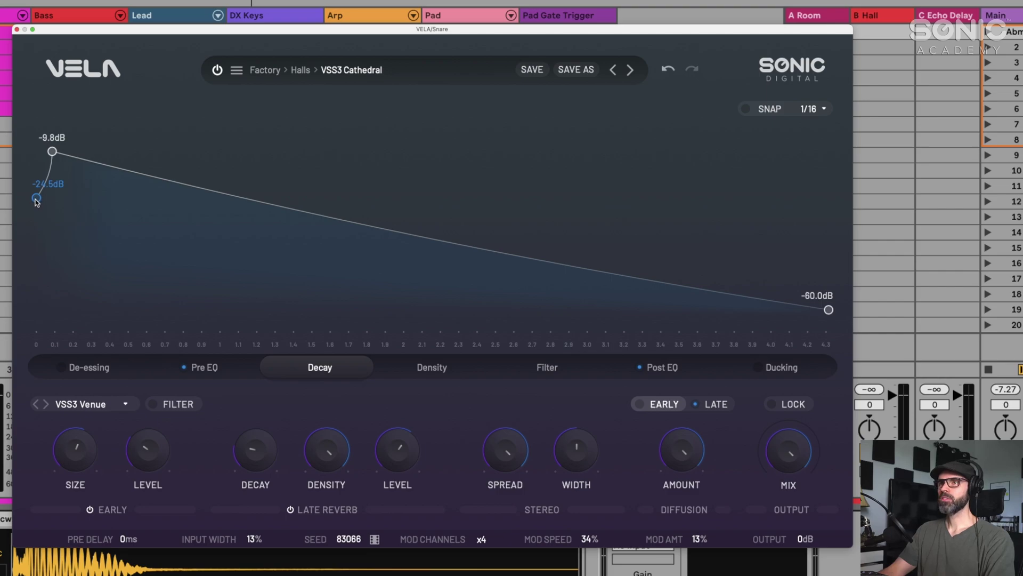
Raise the first two decay envelope points to 0 dB and add a -60 dB point at about 0.27 s
{"action": "left_click_drag", "start_coordinate": [36, 199], "coordinate": [45, 105]}
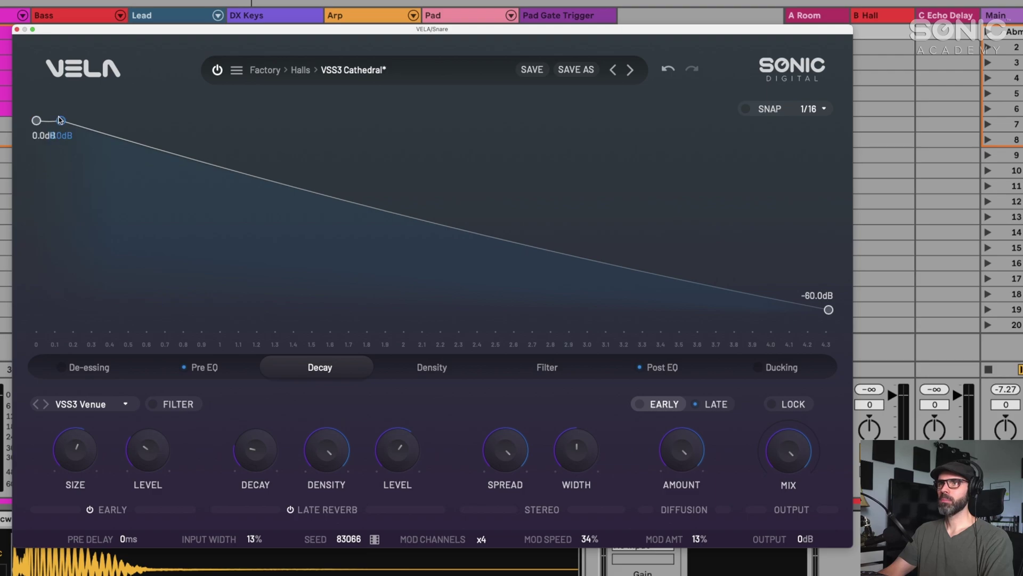
{"action": "double_click", "coordinate": [117, 186]}
{"action": "left_click_drag", "start_coordinate": [119, 188], "coordinate": [84, 339]}
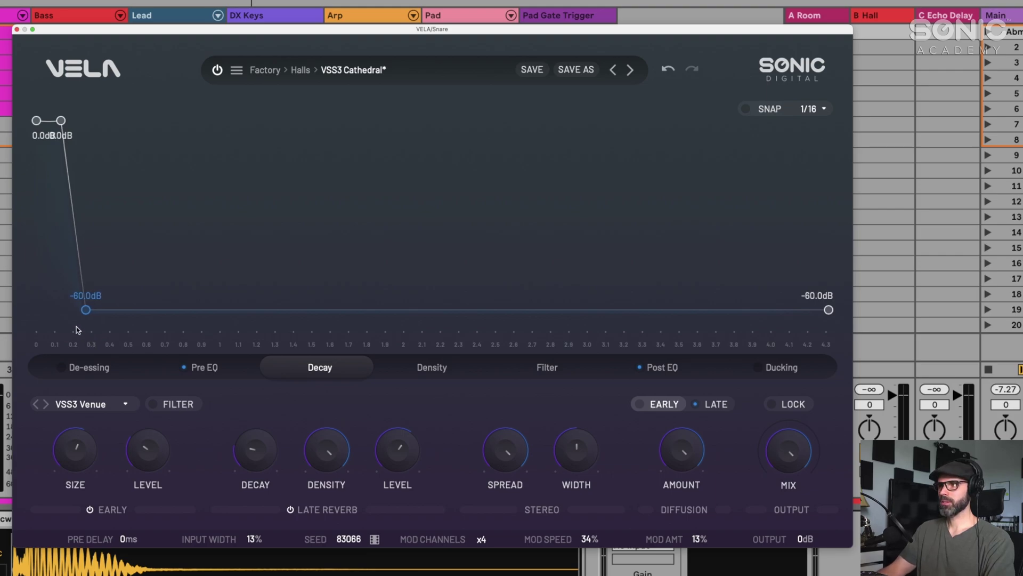
Set the reverb's output mix to 50%
{"action": "right_click", "coordinate": [792, 460]}
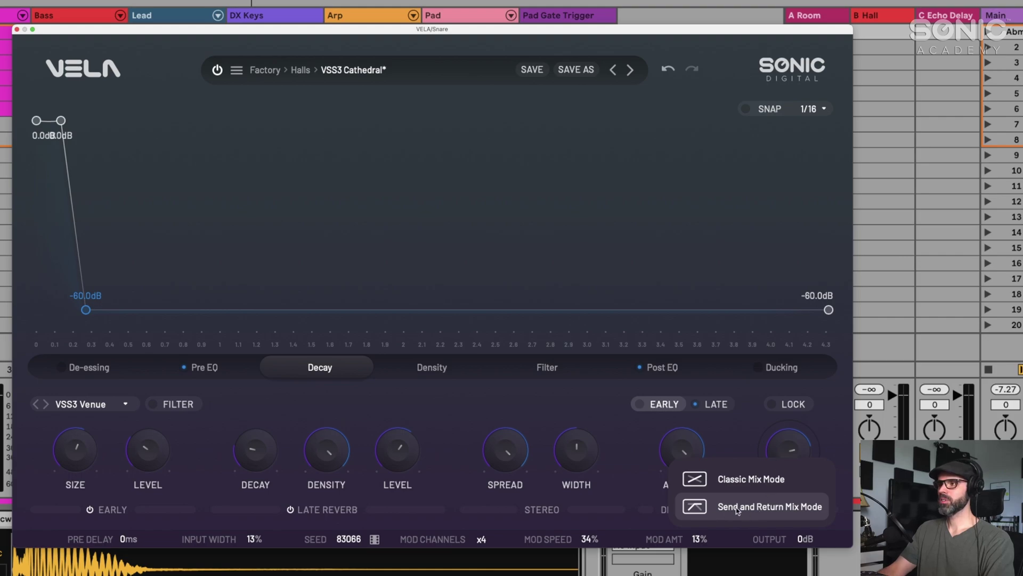
{"action": "left_click", "coordinate": [785, 443]}
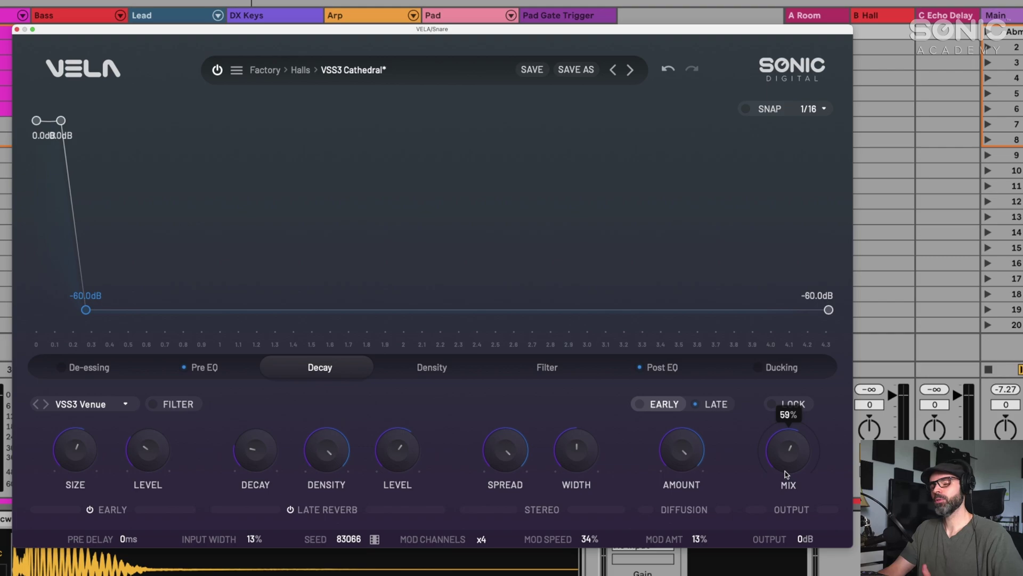
{"action": "left_click_drag", "start_coordinate": [785, 473], "coordinate": [785, 476]}
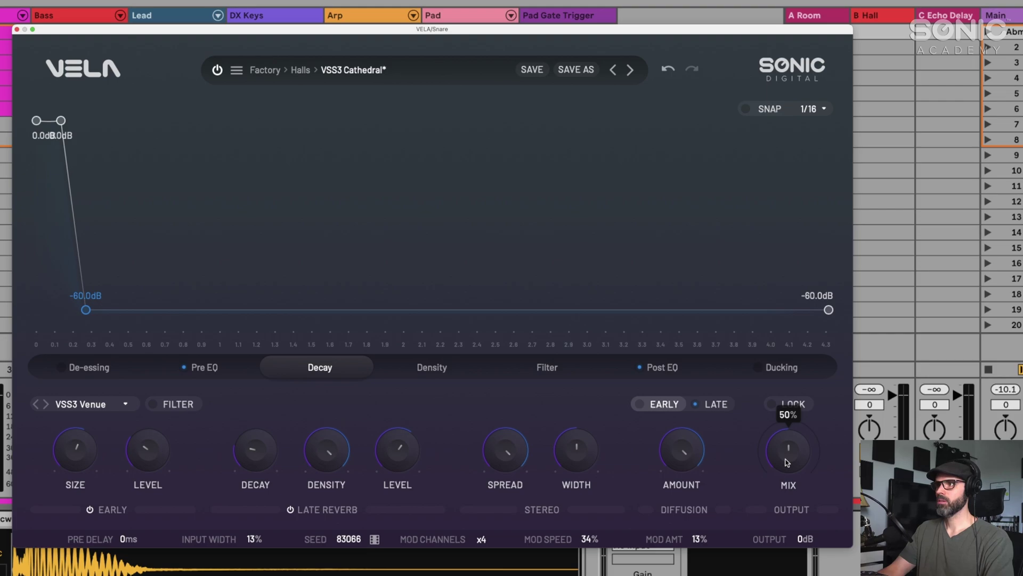
Extend the decay envelope's 0 dB hold to about 0.55 s and its -60 dB point to about 1.6 s, straightening the hold segment
{"action": "left_click_drag", "start_coordinate": [86, 309], "coordinate": [346, 319]}
{"action": "left_click_drag", "start_coordinate": [61, 121], "coordinate": [141, 123]}
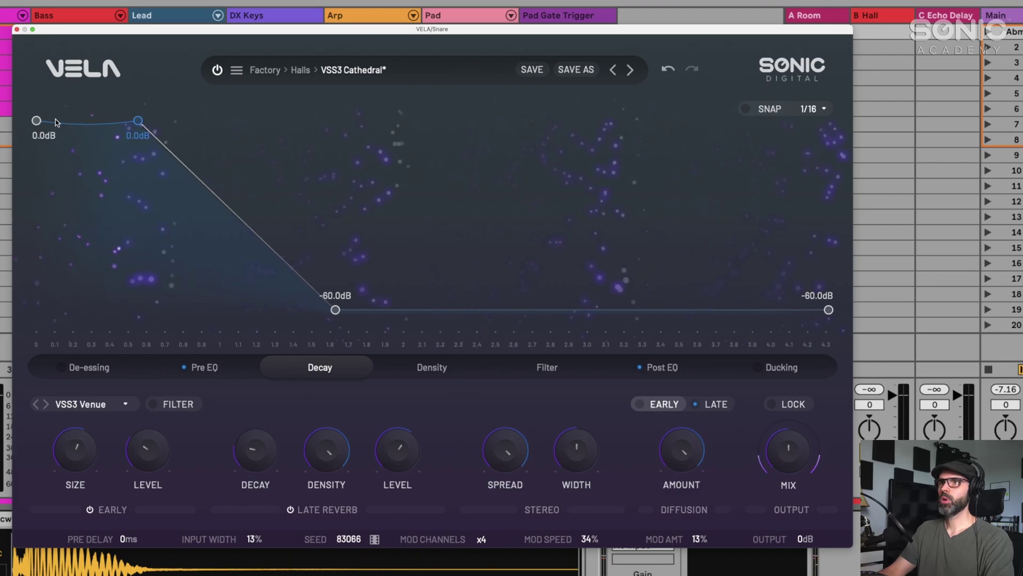
{"action": "double_click", "coordinate": [84, 130]}
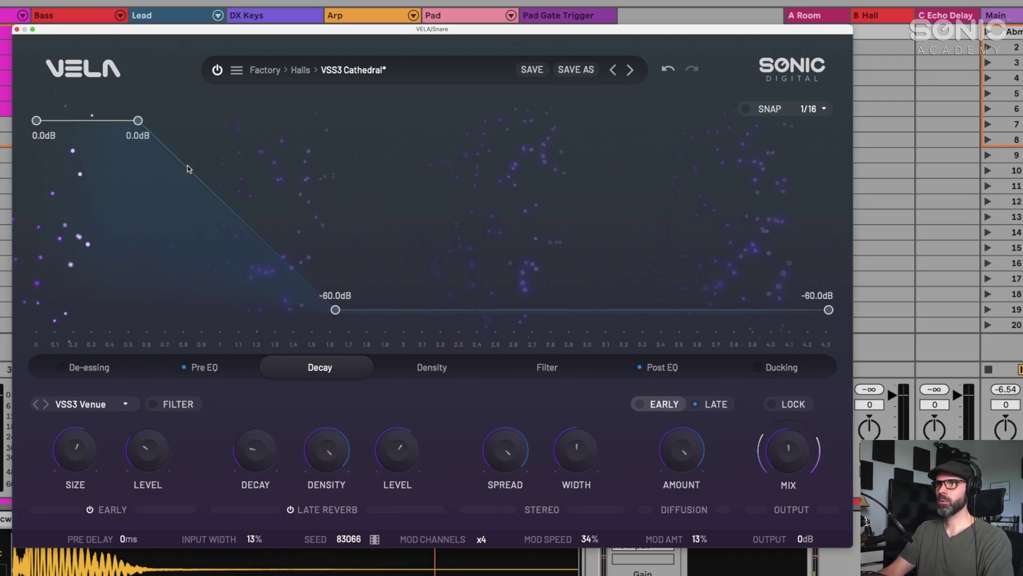
Shorten the decay envelope to a 0 dB hold of about 0.27 s, cutting to -60 dB at about 0.37 s
{"action": "left_click_drag", "start_coordinate": [137, 124], "coordinate": [105, 120]}
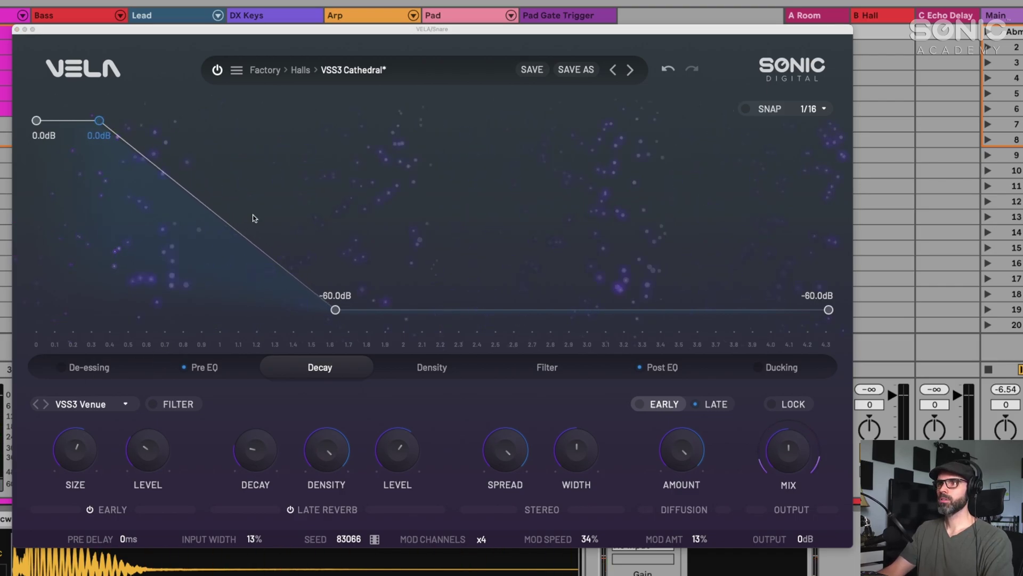
{"action": "left_click", "coordinate": [99, 124]}
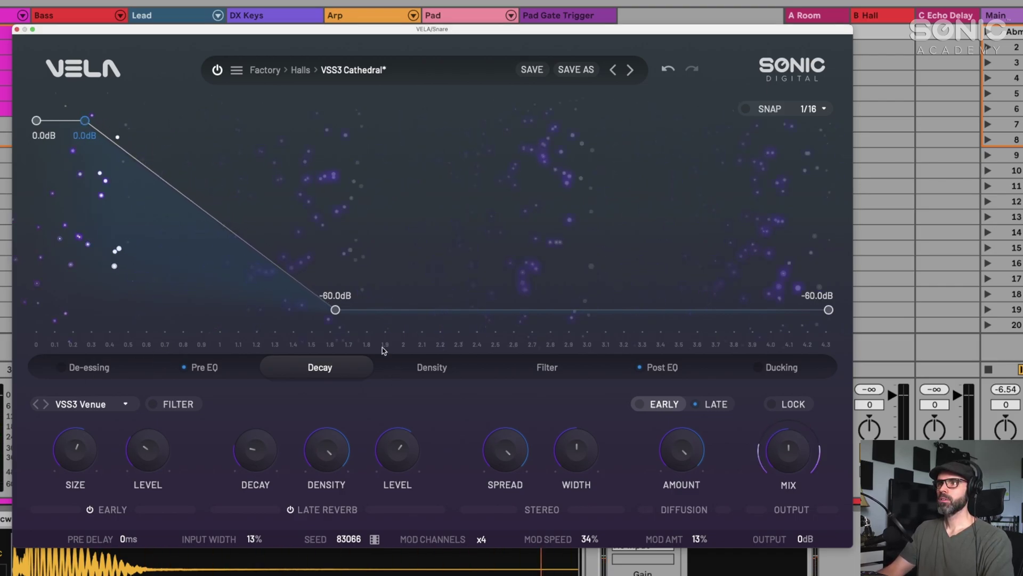
{"action": "left_click_drag", "start_coordinate": [336, 310], "coordinate": [103, 348]}
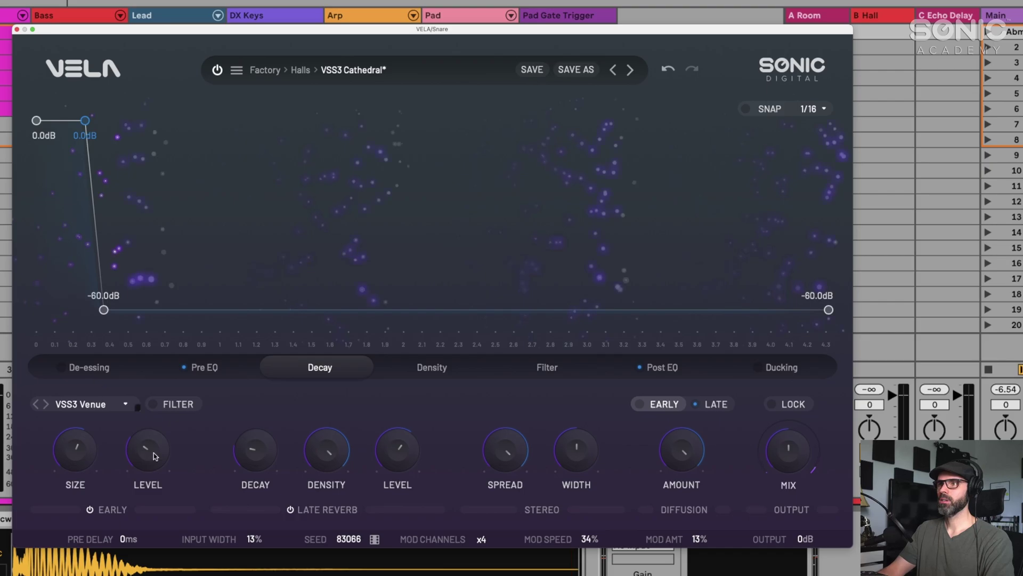
Raise the late reverb level and the stereo width, and set the late diffusion amount to 95%
{"action": "mouse_move", "coordinate": [411, 463]}
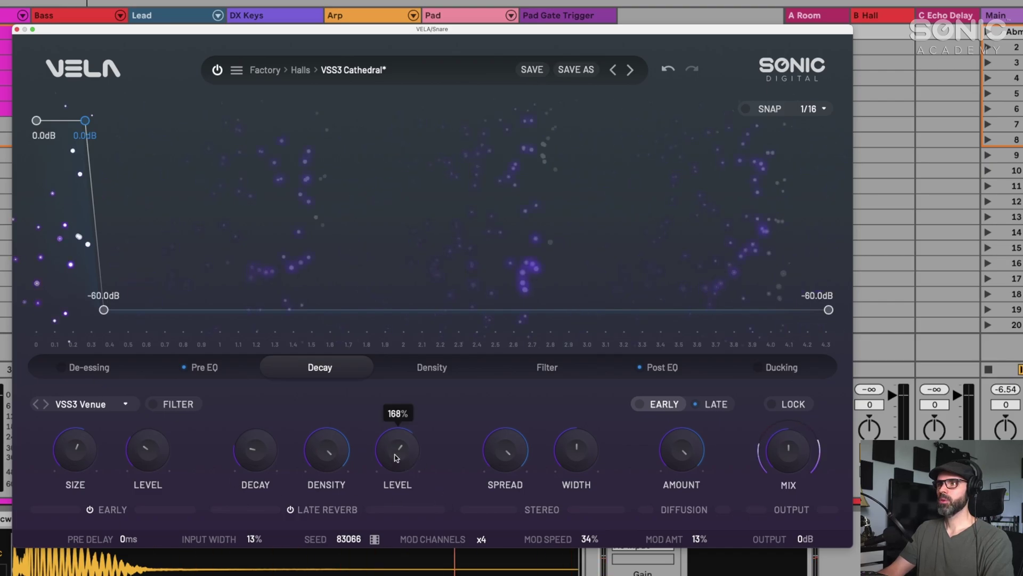
{"action": "left_click_drag", "start_coordinate": [397, 457], "coordinate": [397, 444]}
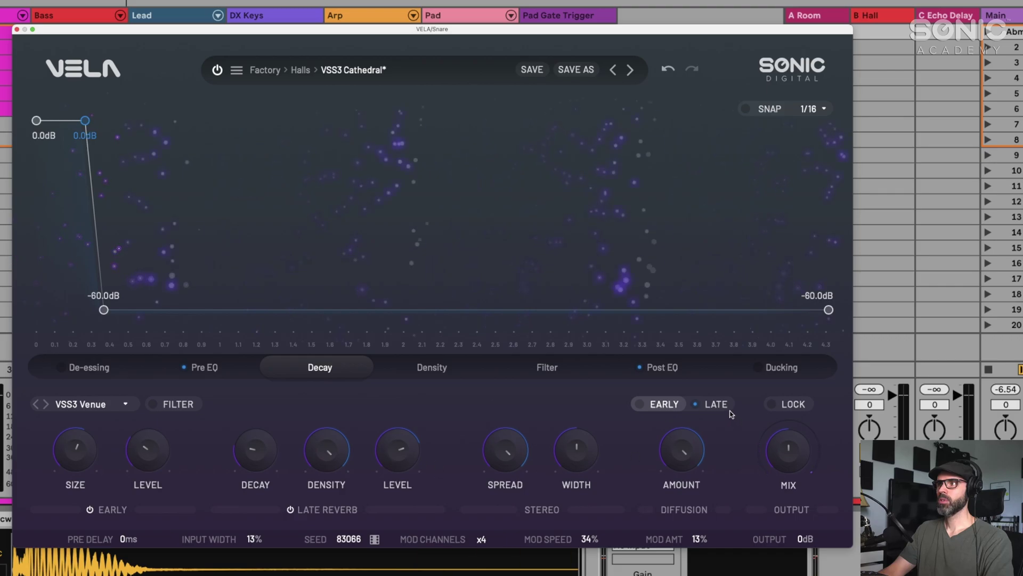
{"action": "left_click", "coordinate": [714, 404]}
{"action": "mouse_move", "coordinate": [687, 453]}
{"action": "left_click_drag", "start_coordinate": [687, 453], "coordinate": [680, 431]}
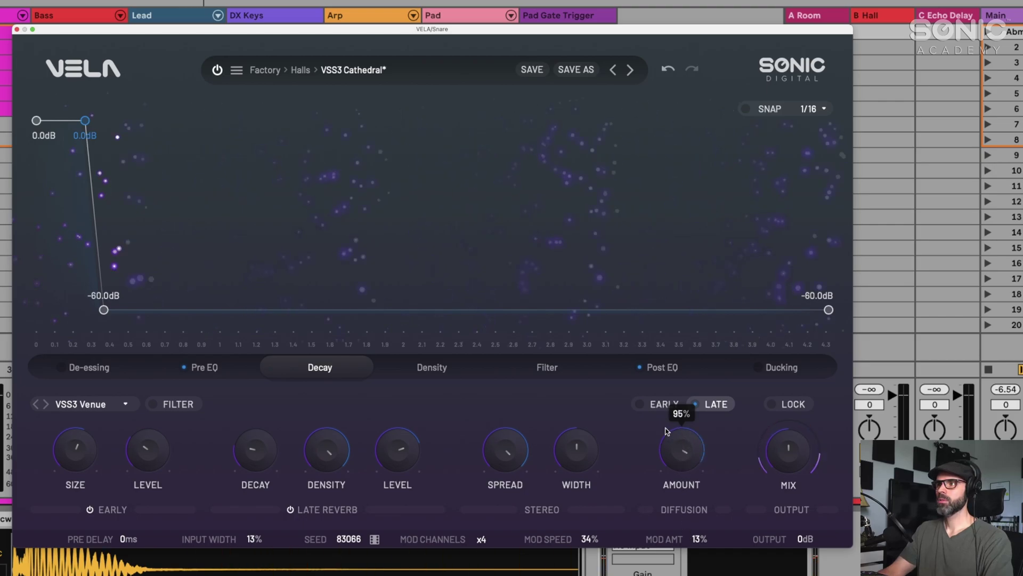
{"action": "mouse_move", "coordinate": [565, 451]}
{"action": "left_mouse_down"}
{"action": "mouse_move", "coordinate": [568, 399]}
{"action": "mouse_move", "coordinate": [569, 442]}
{"action": "left_mouse_up"}
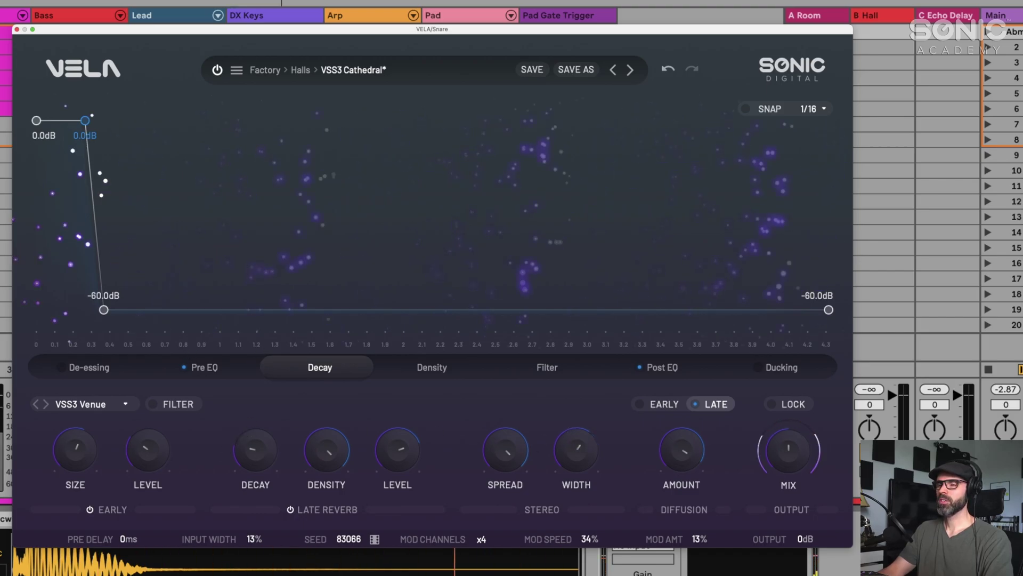
{"action": "key", "text": "space"}
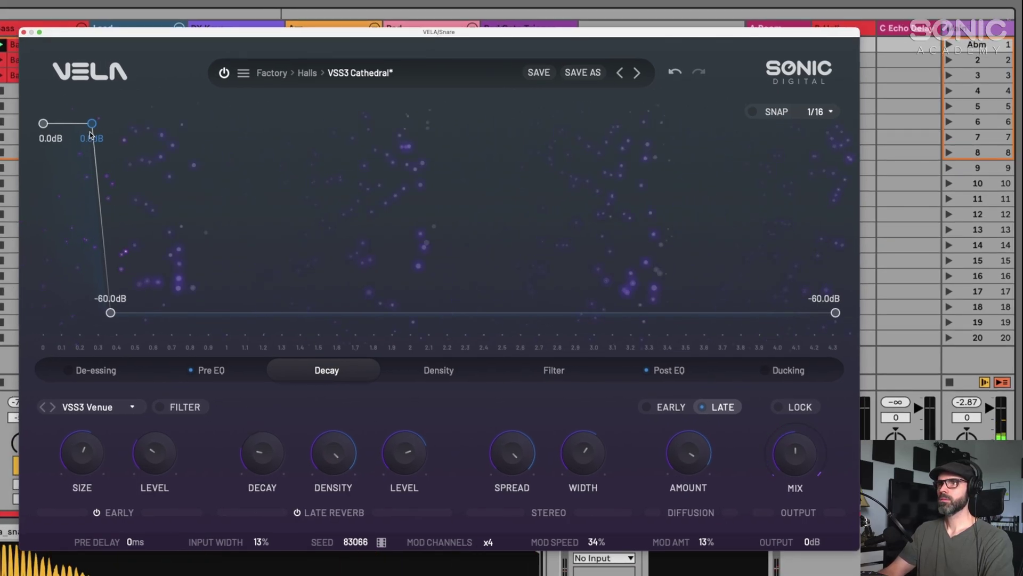
Tighten the gated decay to a 0 dB hold of about 0.18 s, reaching -60 dB at about 0.25 s
{"action": "left_click_drag", "start_coordinate": [92, 123], "coordinate": [78, 124]}
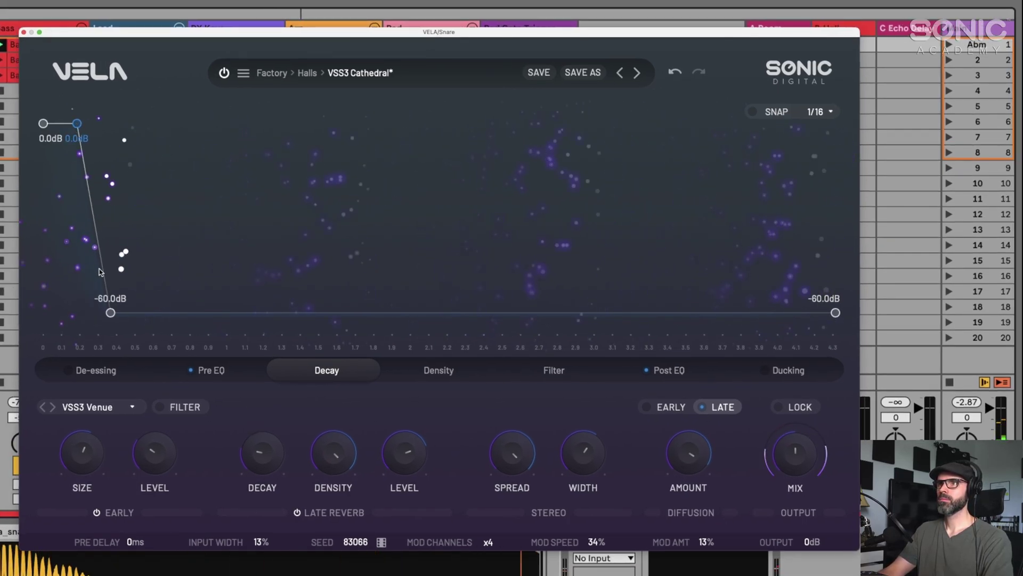
{"action": "left_click_drag", "start_coordinate": [110, 313], "coordinate": [91, 317]}
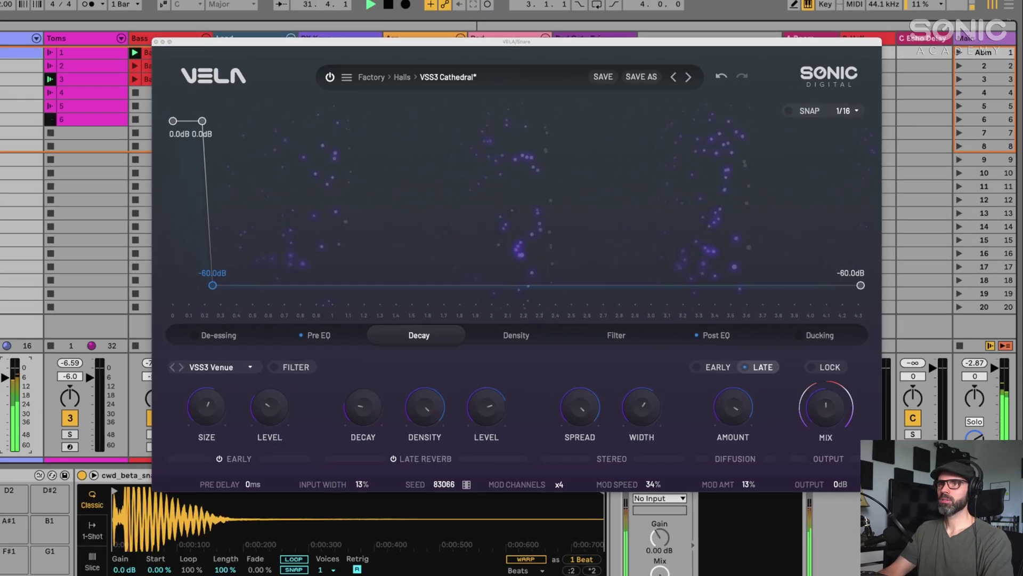
Move the plugin window clear of the first clip row and launch the Pad 1 clip
{"action": "left_click_drag", "start_coordinate": [263, 47], "coordinate": [352, 78]}
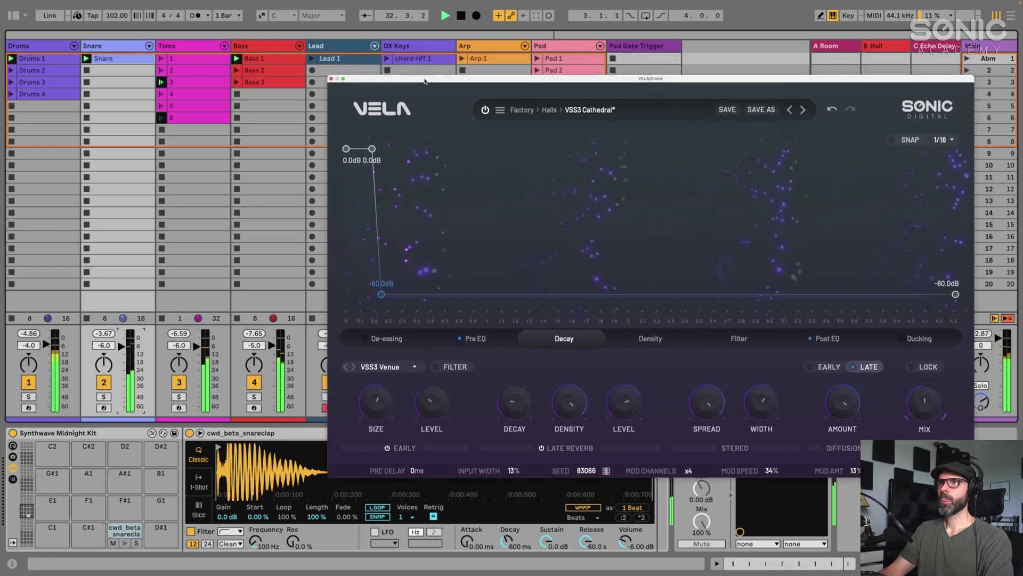
{"action": "left_click_drag", "start_coordinate": [425, 81], "coordinate": [380, 101]}
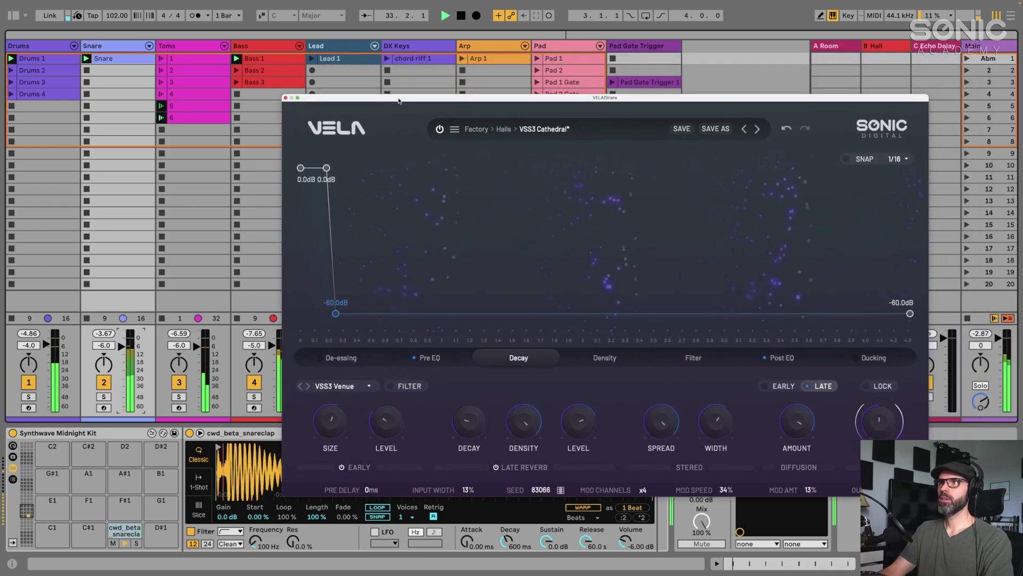
{"action": "left_click", "coordinate": [538, 58]}
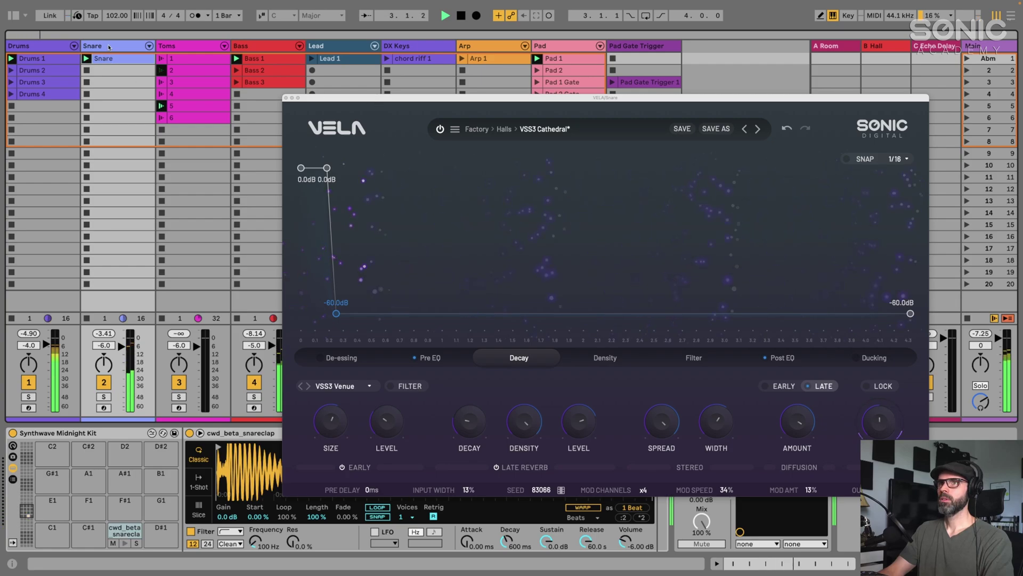
Change the lowest Pre EQ band to a 12 dB/oct high-pass filter at about 285 Hz
{"action": "left_click", "coordinate": [429, 358]}
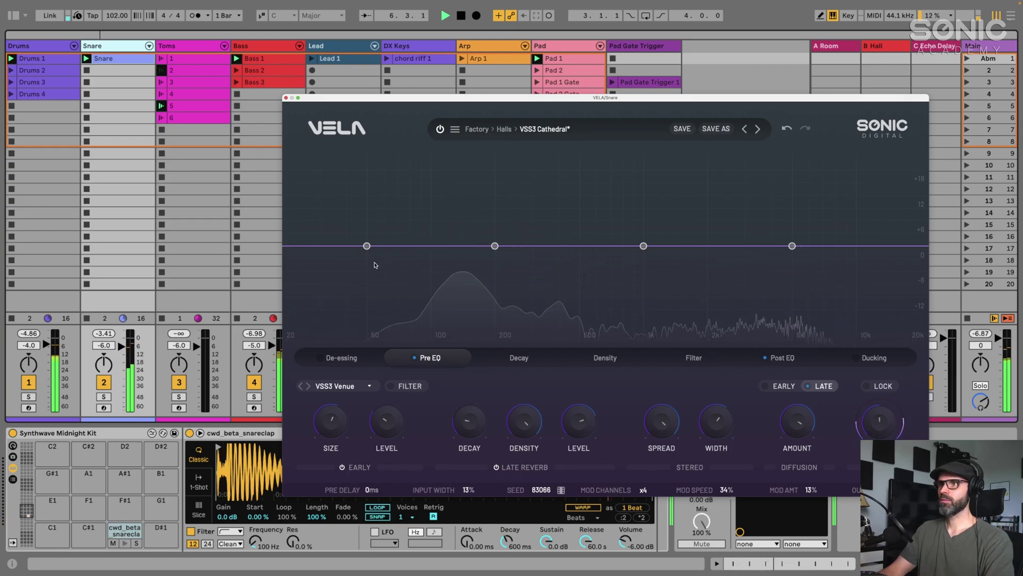
{"action": "mouse_move", "coordinate": [374, 264]}
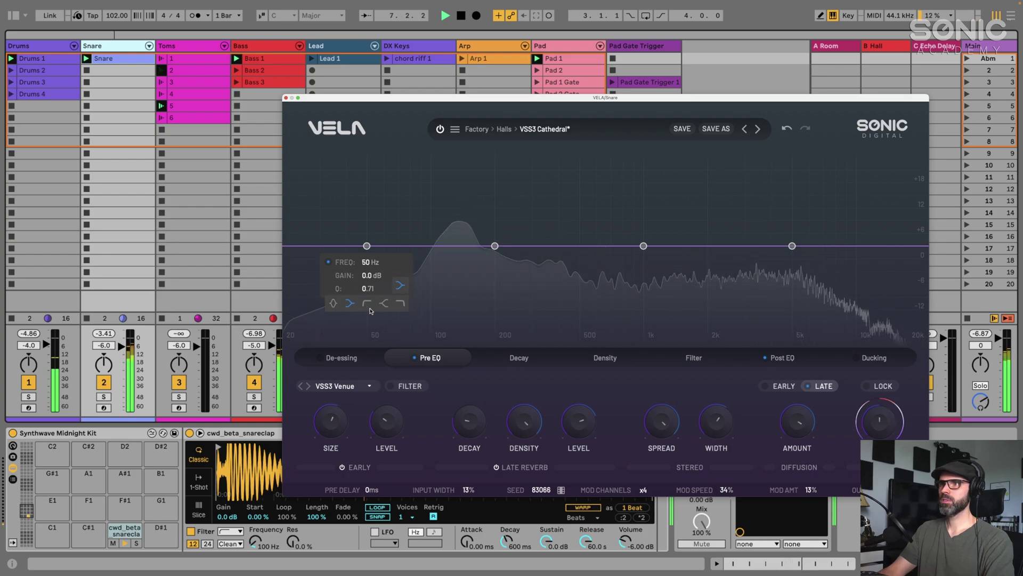
{"action": "left_click", "coordinate": [368, 303]}
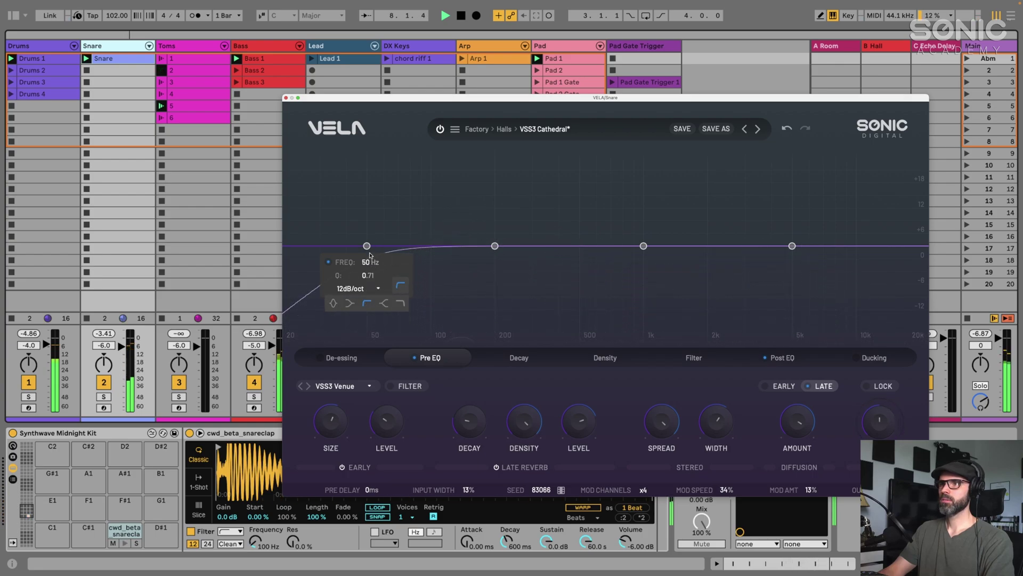
{"action": "left_click_drag", "start_coordinate": [367, 246], "coordinate": [528, 246]}
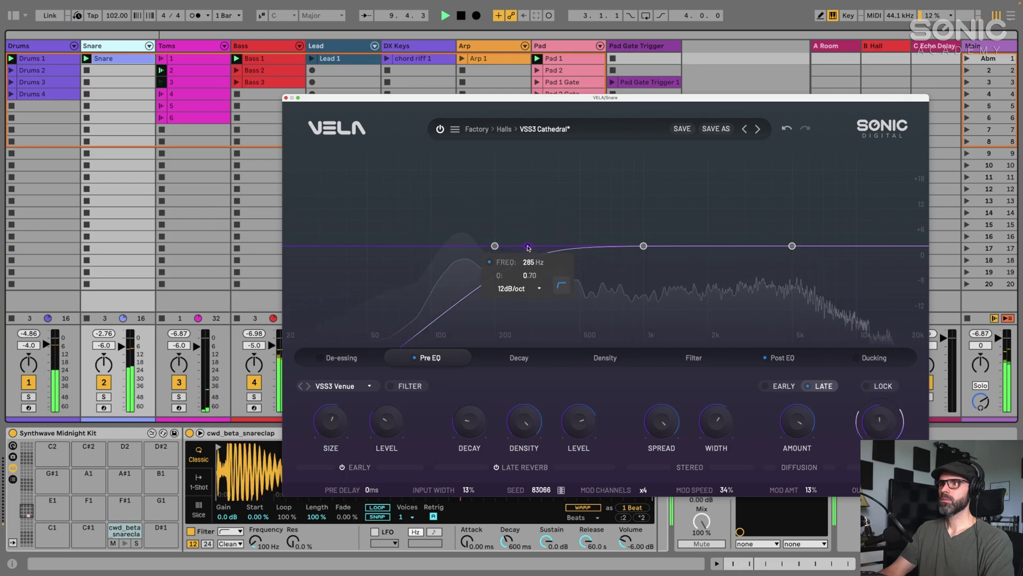
Move the Post EQ's upper-mid bell band to about 2623 Hz with a gain of about 4.3 dB
{"action": "left_click", "coordinate": [782, 358]}
{"action": "mouse_move", "coordinate": [772, 247]}
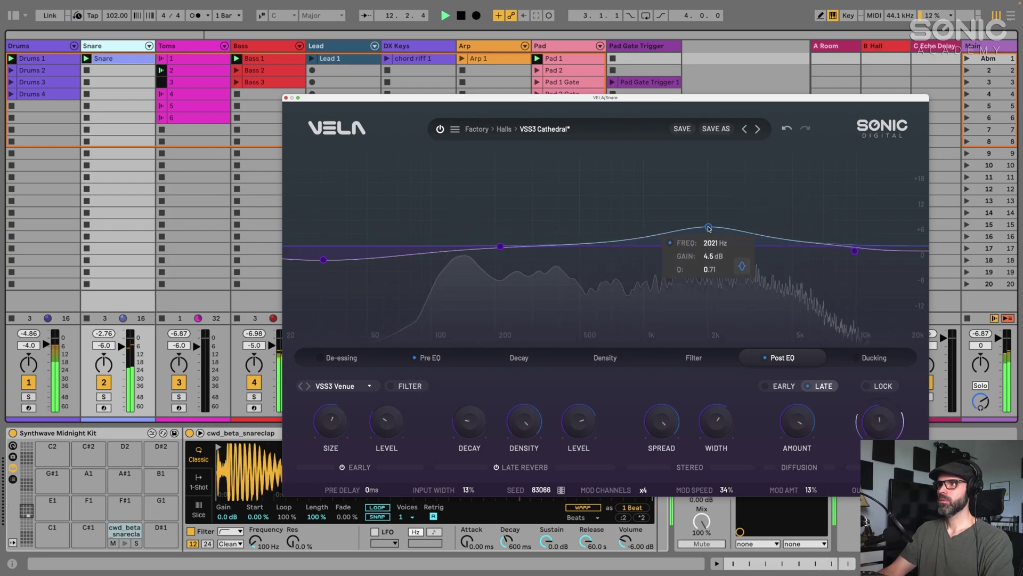
{"action": "left_click_drag", "start_coordinate": [761, 224], "coordinate": [624, 226]}
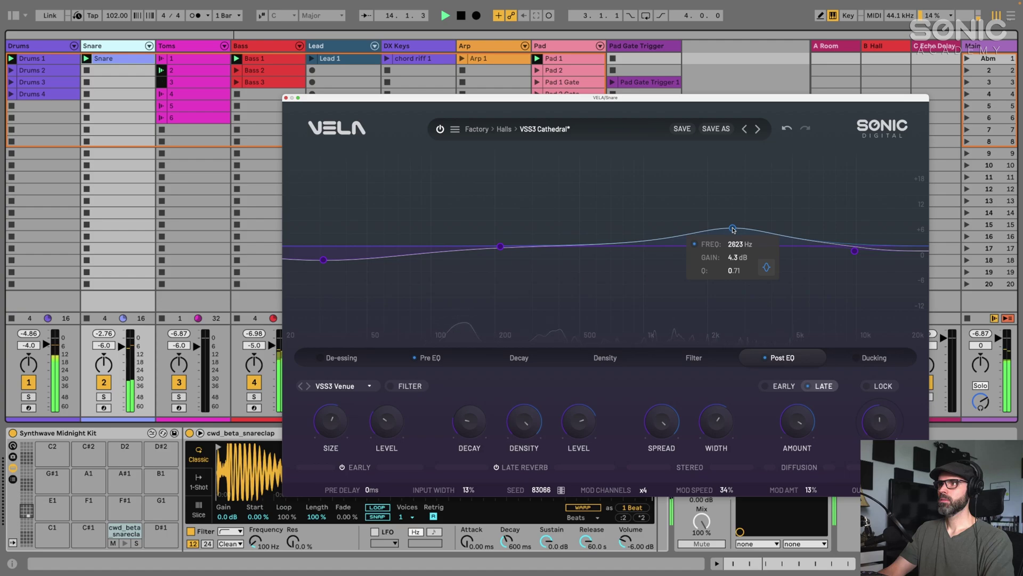
Reduce the Post EQ's upper-mid bell boost to about 1.3 dB near 2976 Hz and slightly lower the highest band
{"action": "left_click_drag", "start_coordinate": [733, 229], "coordinate": [737, 241]}
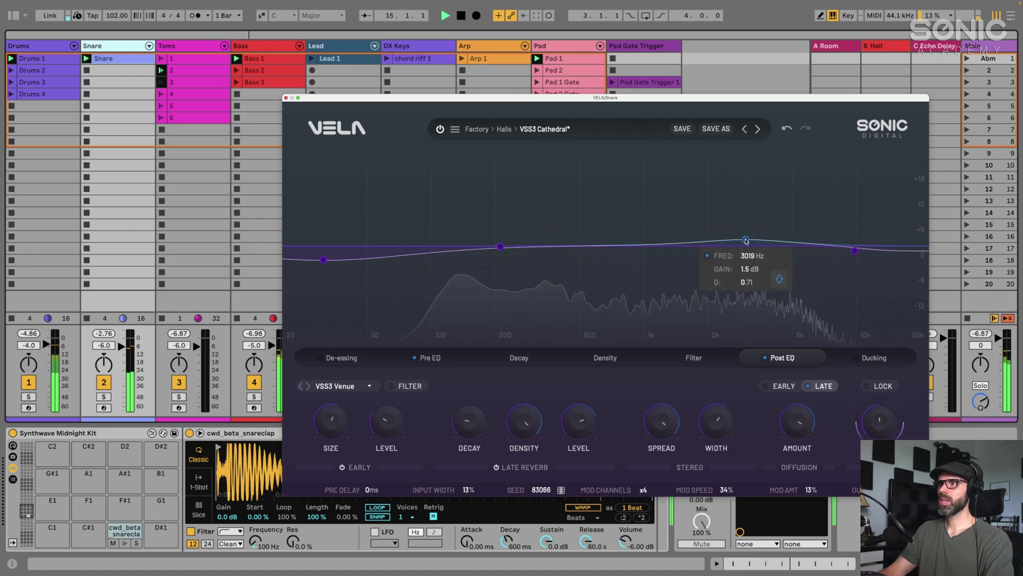
{"action": "left_click_drag", "start_coordinate": [745, 242], "coordinate": [745, 242]}
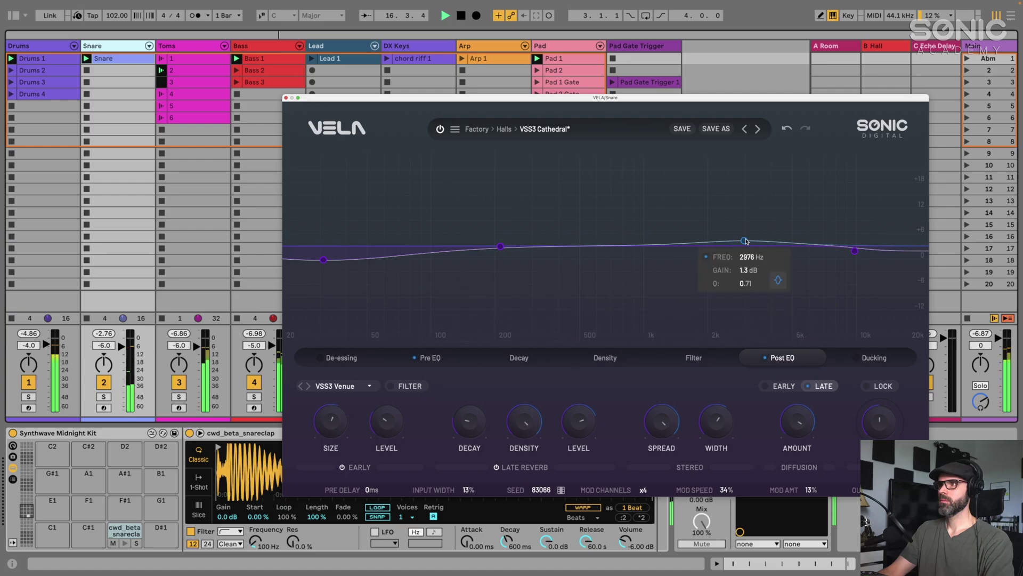
{"action": "left_click_drag", "start_coordinate": [851, 253], "coordinate": [854, 254]}
Change the lowest Post EQ band to a low shelf at about 353 Hz with a gain of about -10.6 dB
{"action": "left_click_drag", "start_coordinate": [324, 261], "coordinate": [406, 284]}
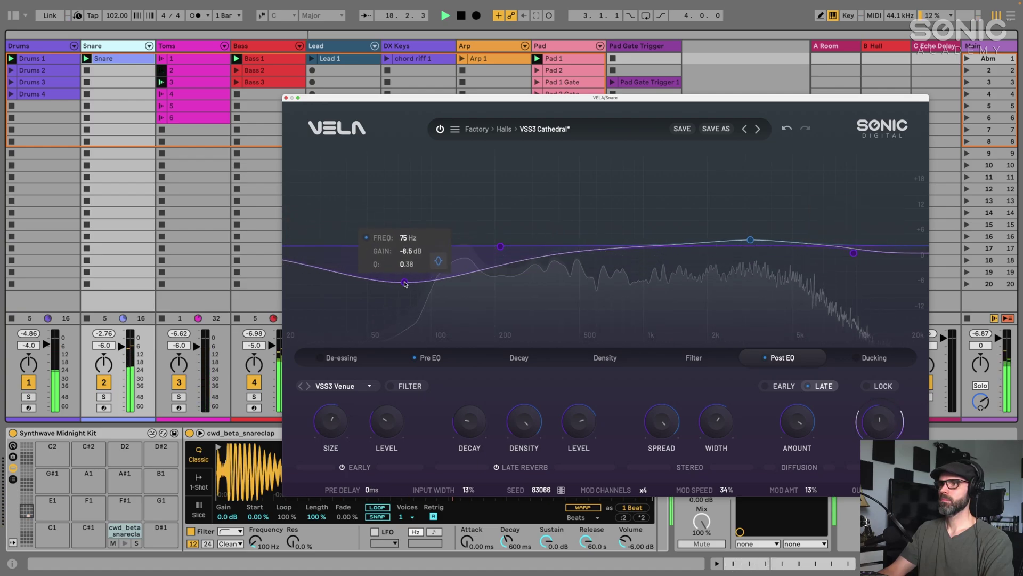
{"action": "left_click", "coordinate": [391, 279]}
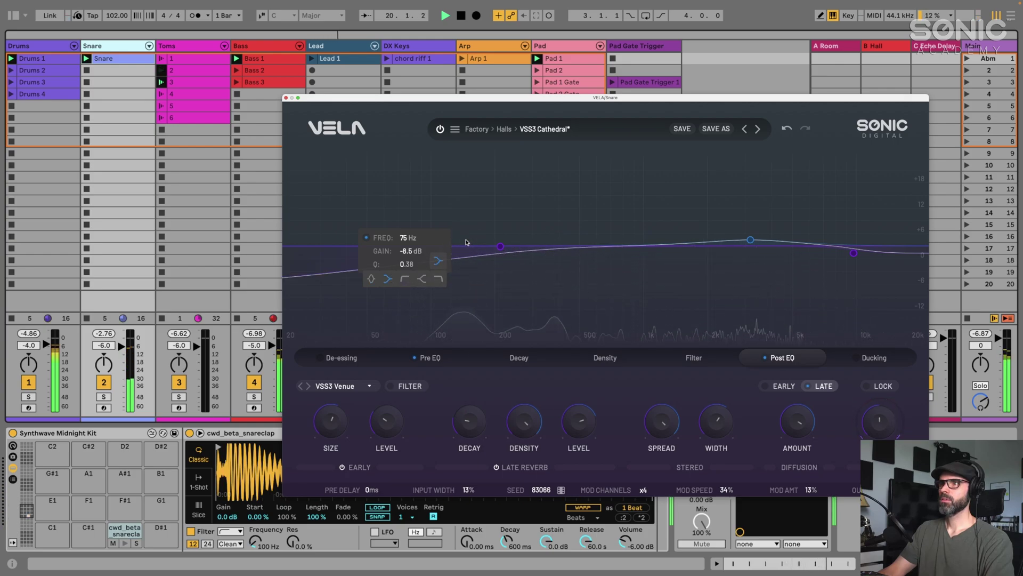
{"action": "left_click_drag", "start_coordinate": [404, 282], "coordinate": [471, 294]}
{"action": "left_click_drag", "start_coordinate": [478, 297], "coordinate": [548, 292]}
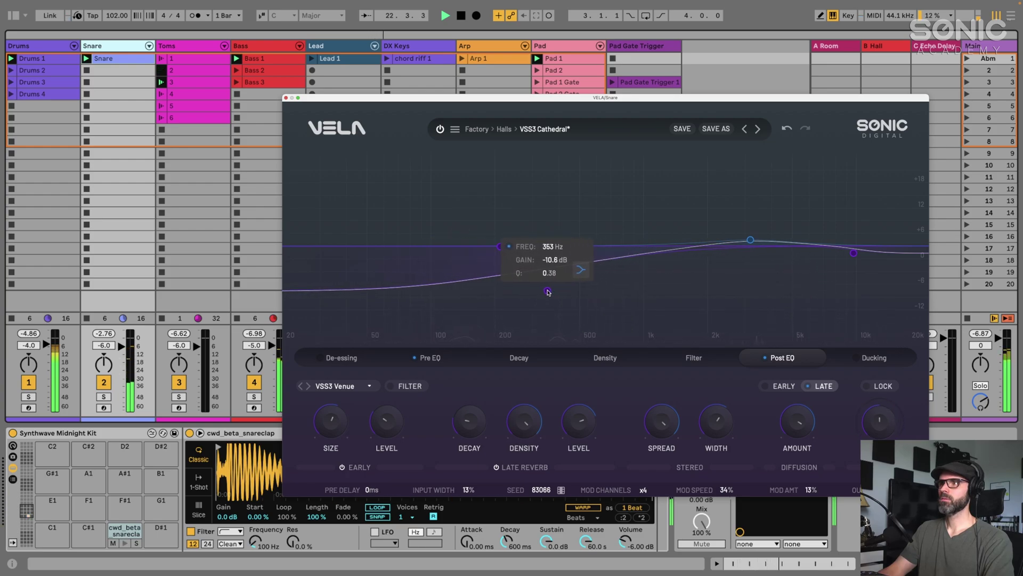
Shift the Post EQ's upper-mid bell to about 4665 Hz with a 1.6 dB gain, and display the decay envelope
{"action": "left_click_drag", "start_coordinate": [750, 240], "coordinate": [787, 240]}
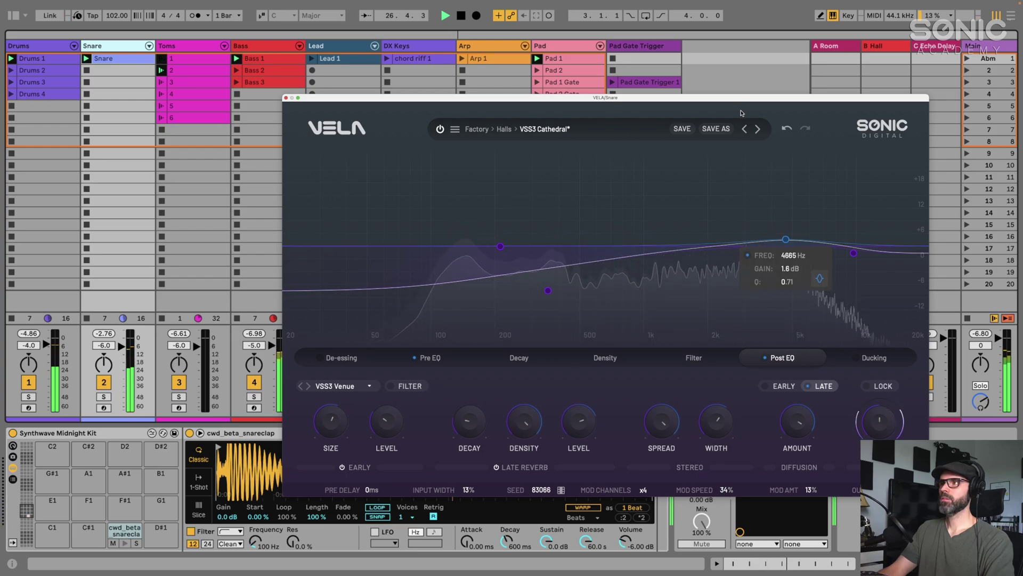
{"action": "left_click_drag", "start_coordinate": [735, 101], "coordinate": [724, 100]}
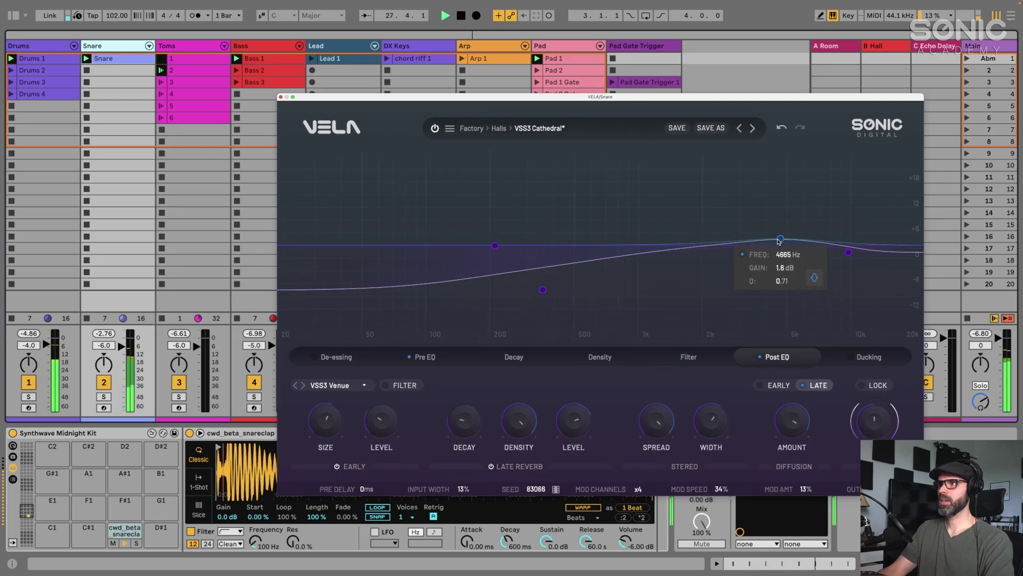
{"action": "left_click", "coordinate": [507, 361]}
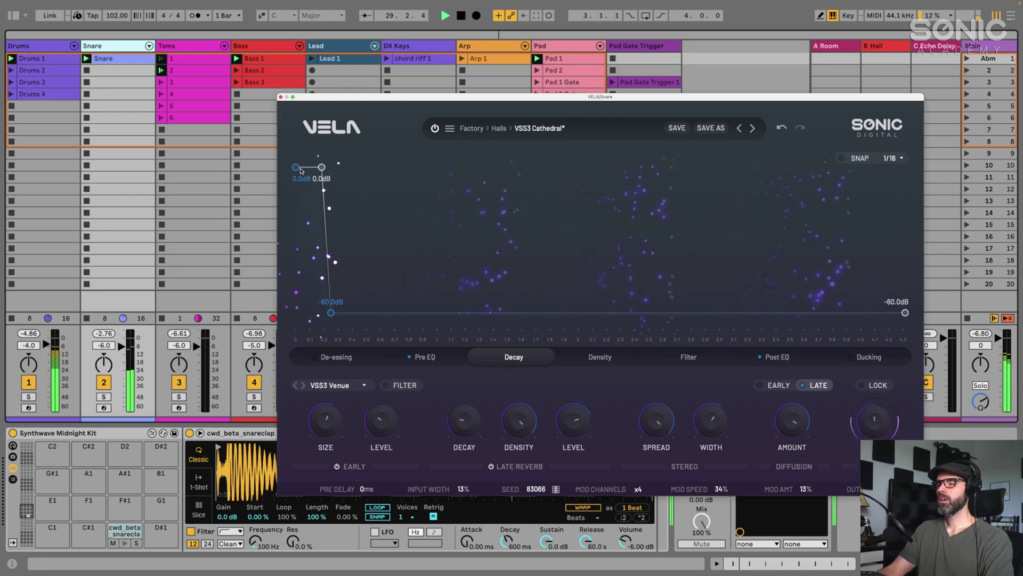